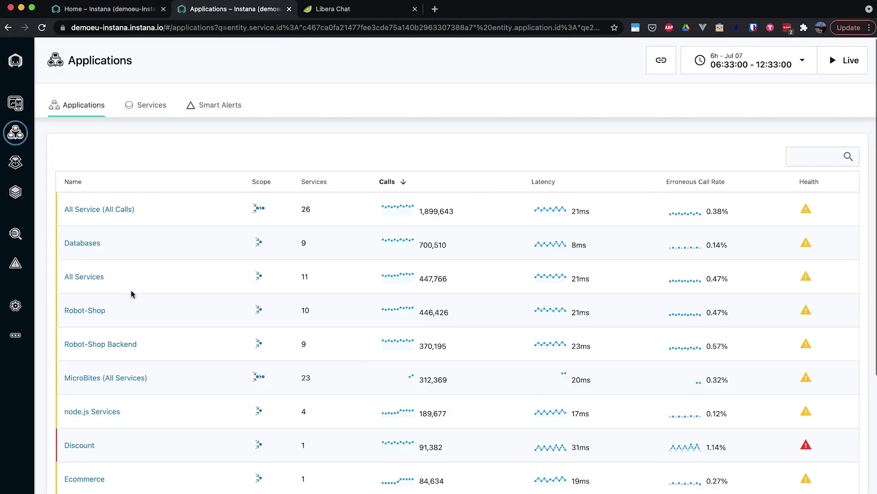
scroll(148, 380, down, 1)
scroll(141, 379, down, 1)
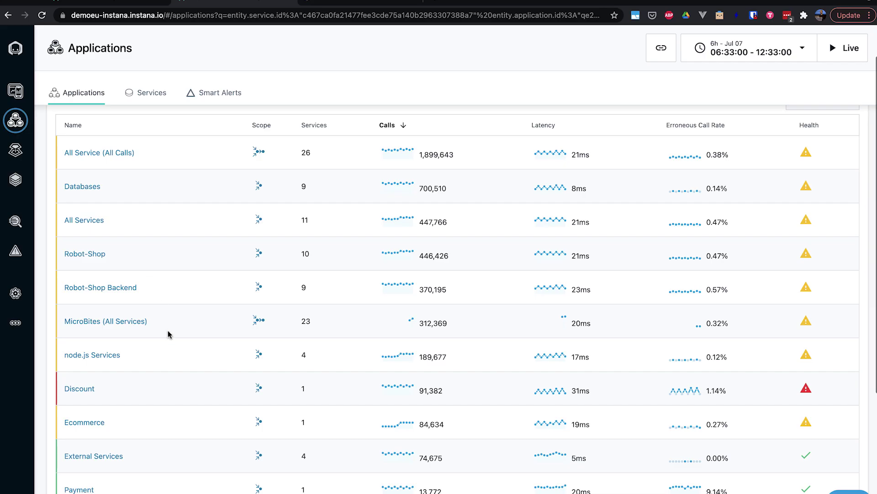
Open the Discount application's failing GET /find/RD-10 call to view its 500-error trace
click(79, 388)
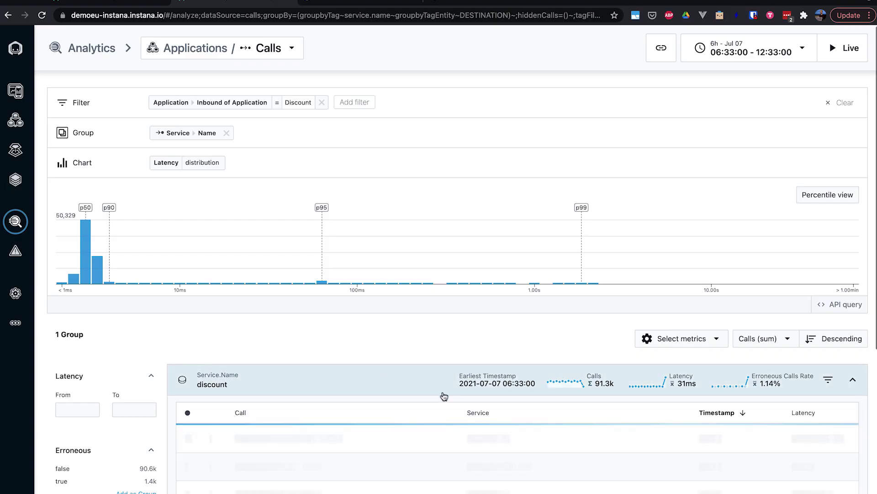
scroll(444, 397, down, 1)
click(272, 366)
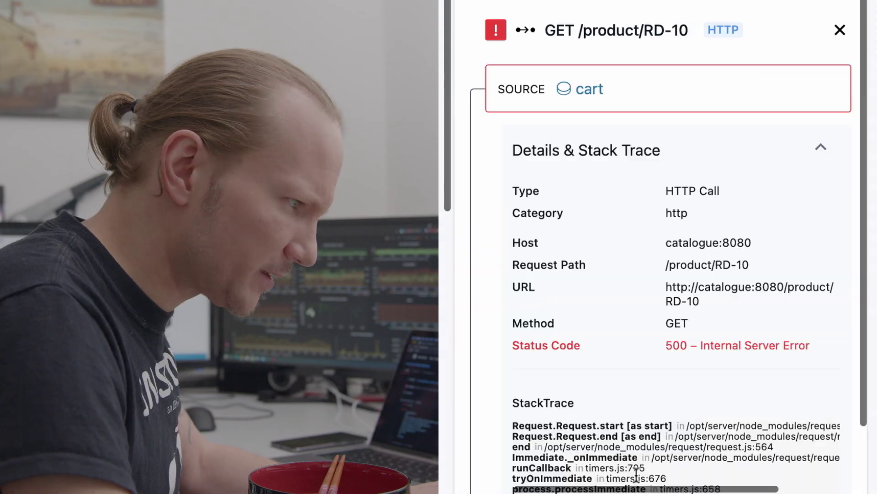
scroll(637, 472, down, 1)
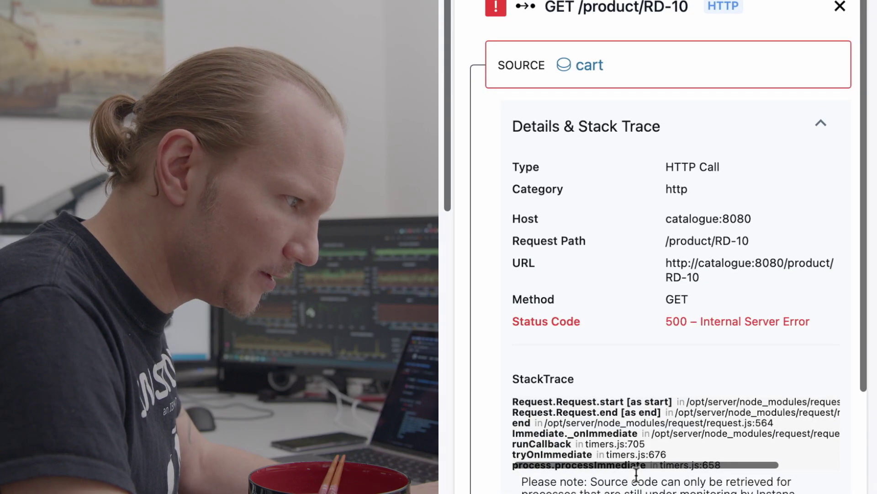
scroll(637, 474, down, 4)
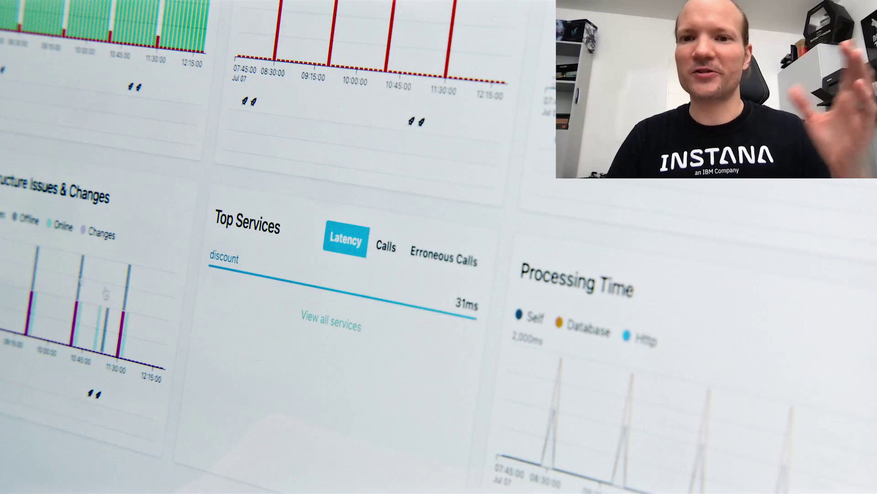
scroll(274, 248, up, 3)
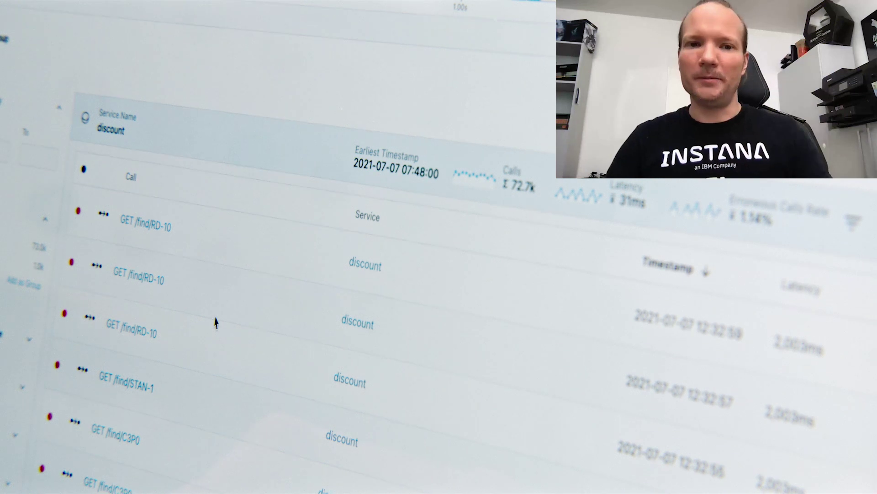
scroll(215, 323, down, 2)
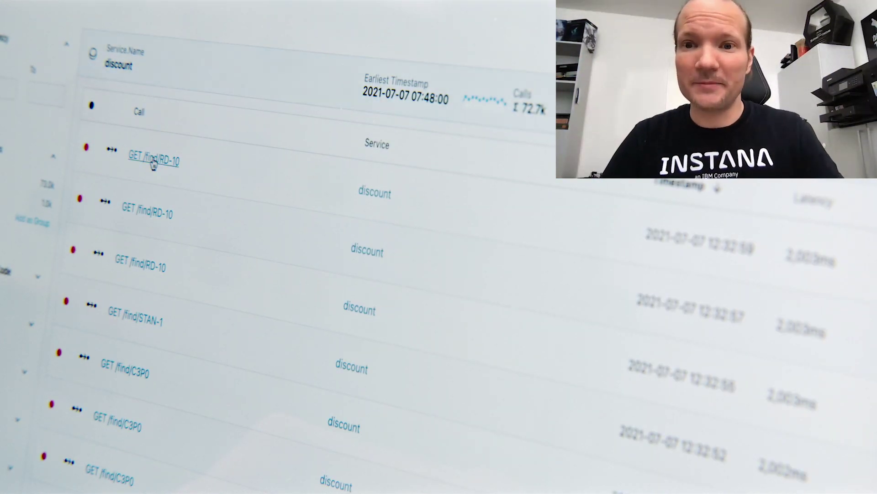